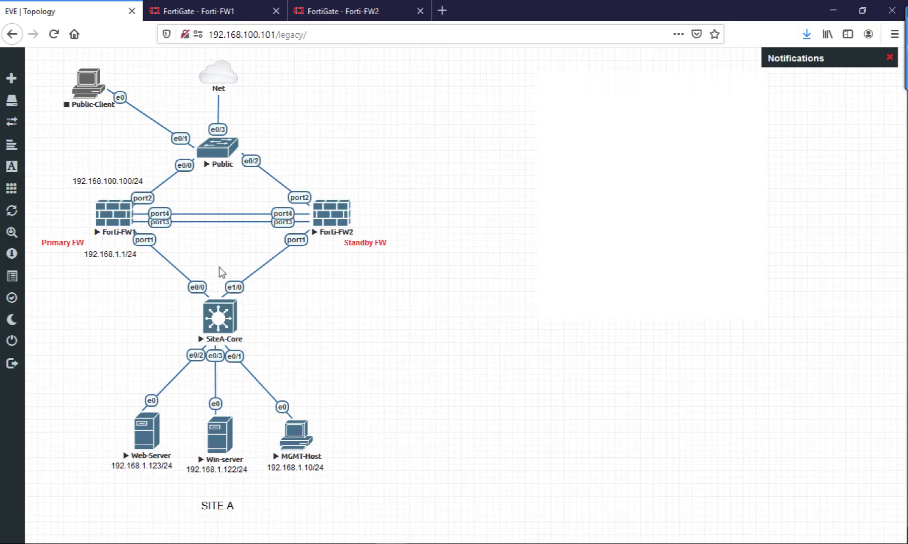
Review Forti-FW1's Firewall Policy list under Policy & Objects
click(198, 11)
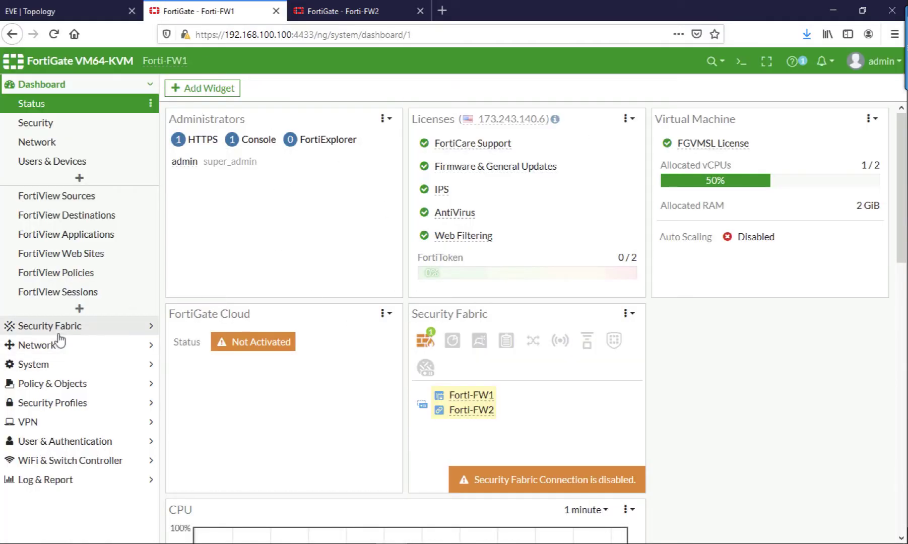
click(48, 383)
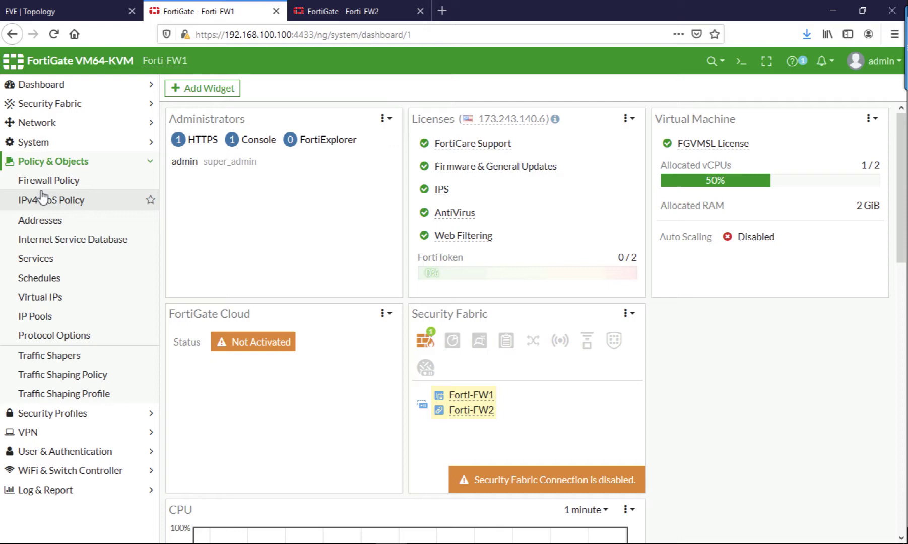
click(40, 185)
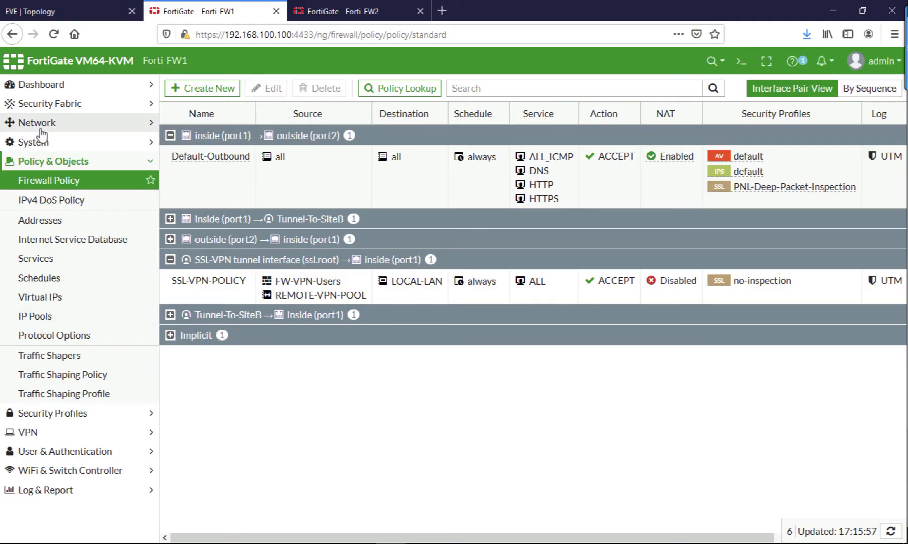
Return to Forti-FW1's Status dashboard, check Forti-FW2's dashboard, then come back to Forti-FW1
click(31, 90)
click(30, 105)
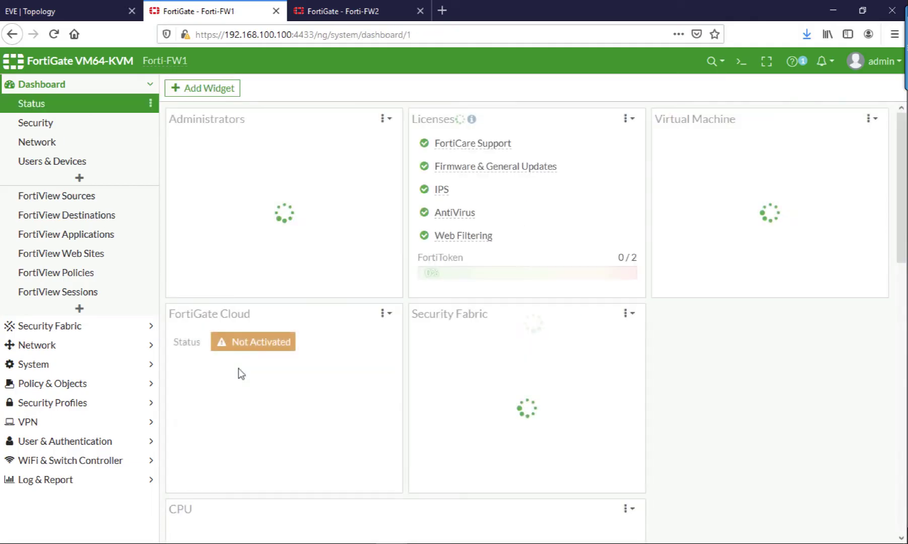
click(344, 11)
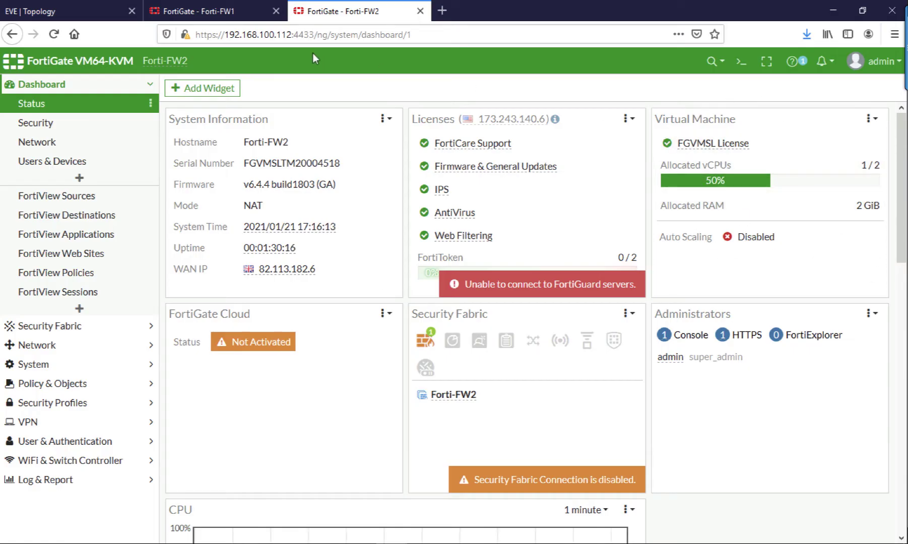
click(257, 12)
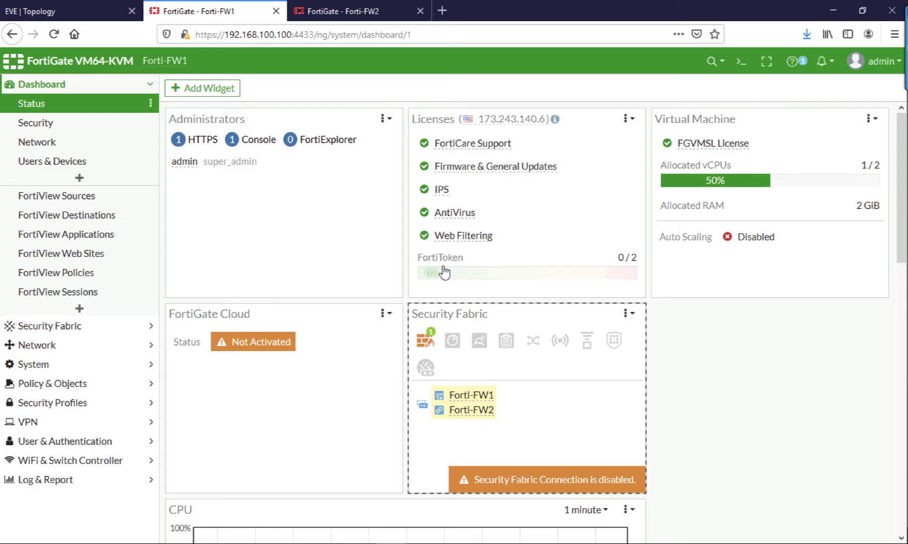
Check System > Firmware on Forti-FW1 and Forti-FW2, both showing v6.4.4 build1803
click(62, 369)
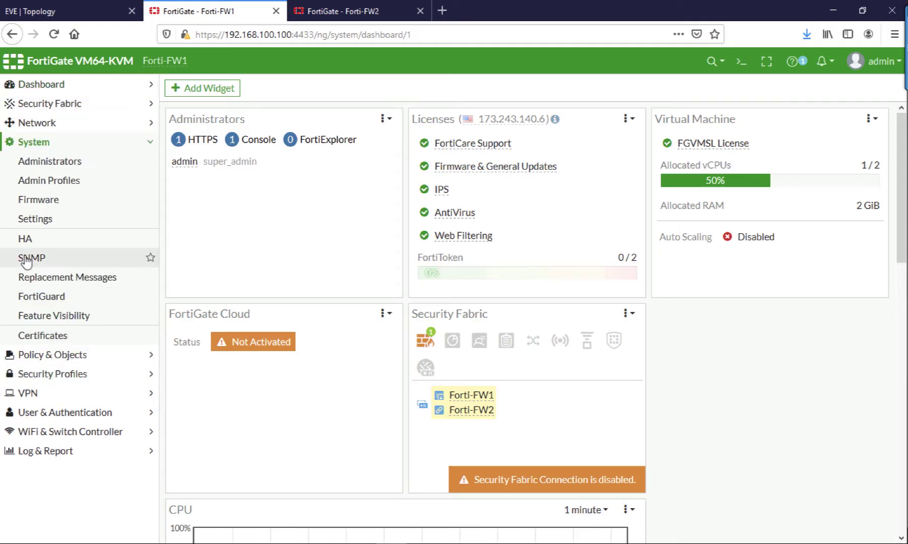
click(21, 205)
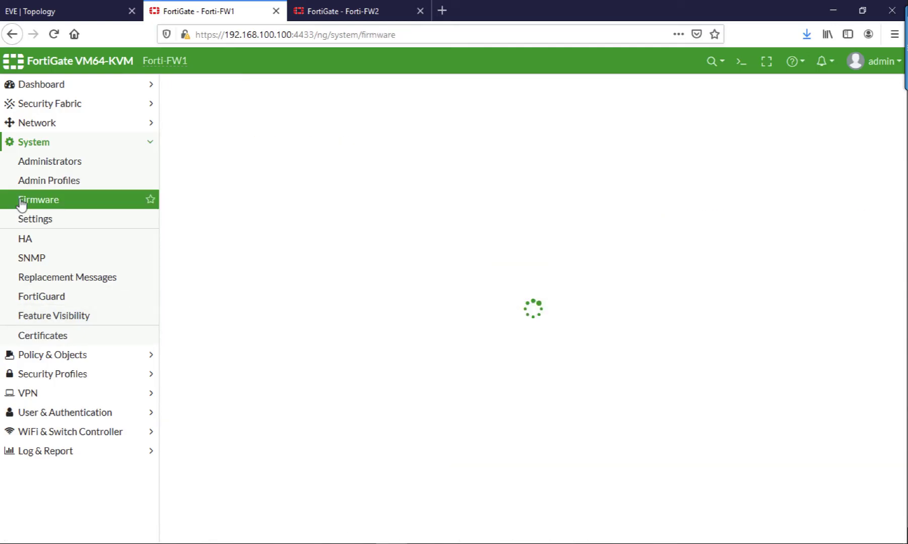
click(328, 8)
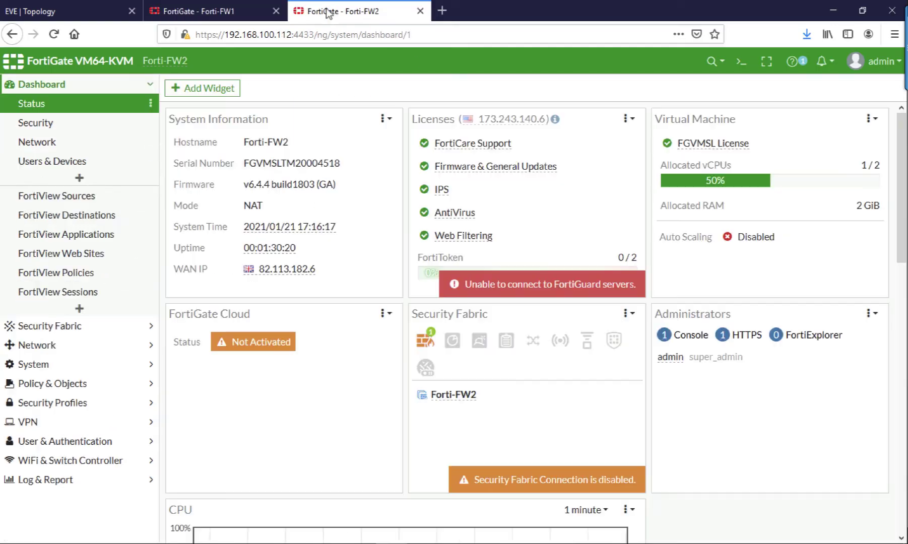
click(33, 365)
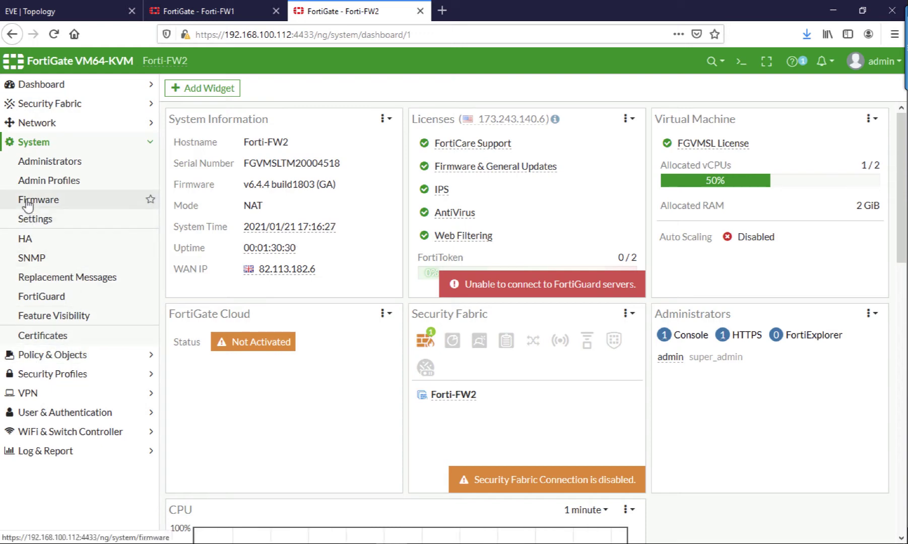
click(28, 199)
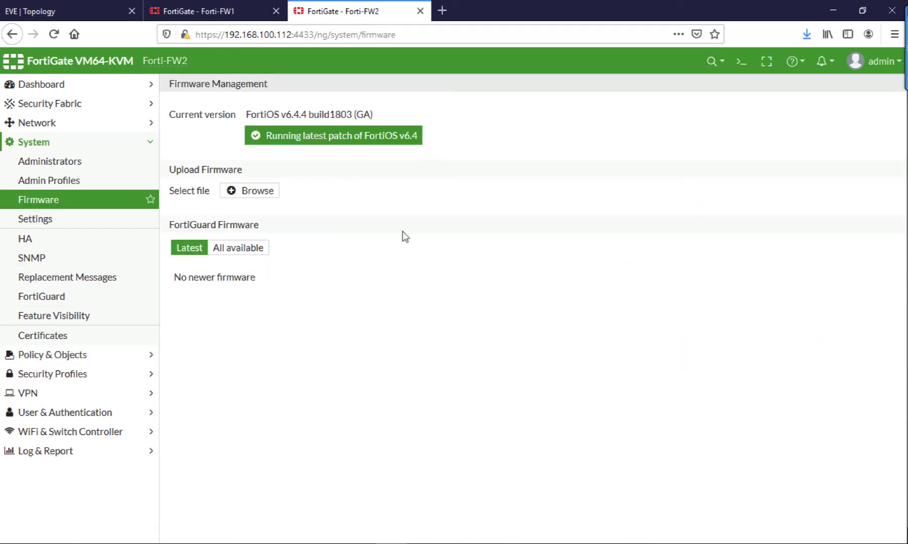
Open Forti-FW1's Interfaces list, view Forti-FW2's Status dashboard, then return to FW1's interfaces
click(235, 10)
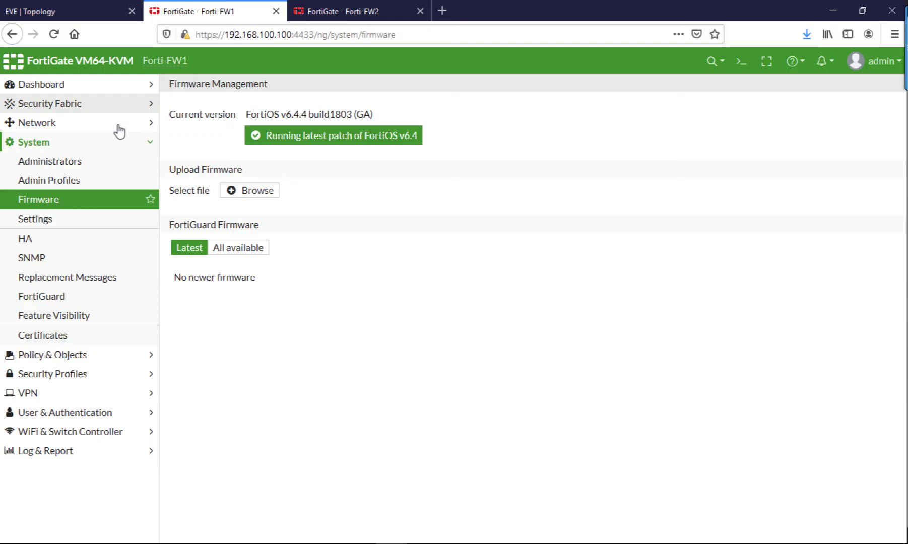
click(49, 123)
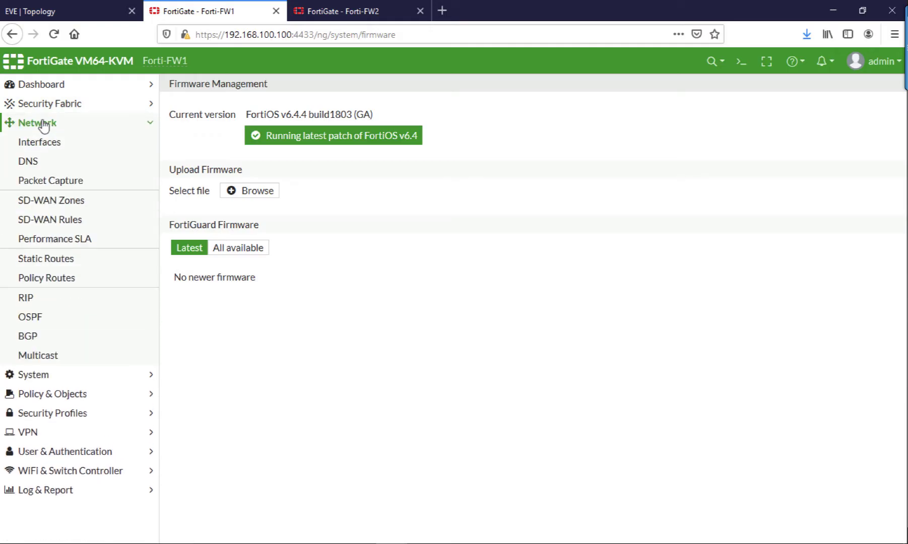
click(37, 144)
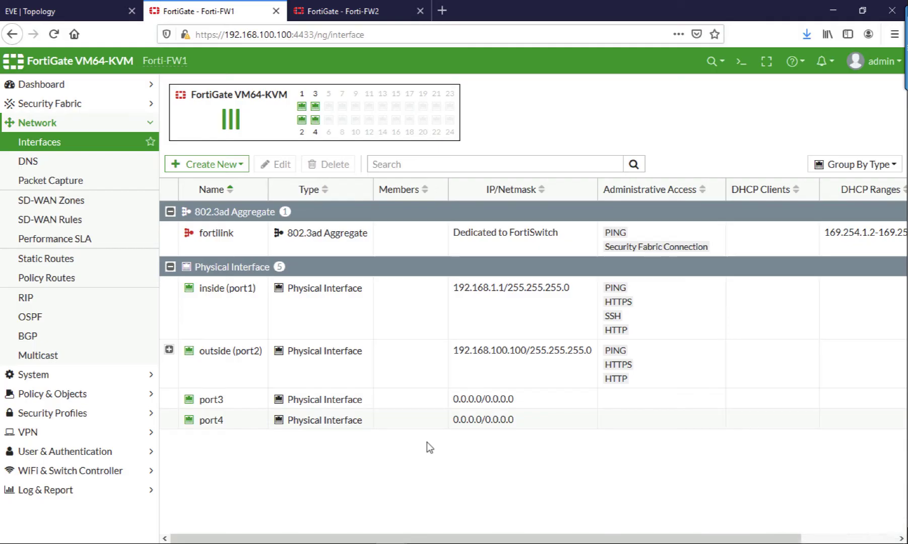
click(333, 11)
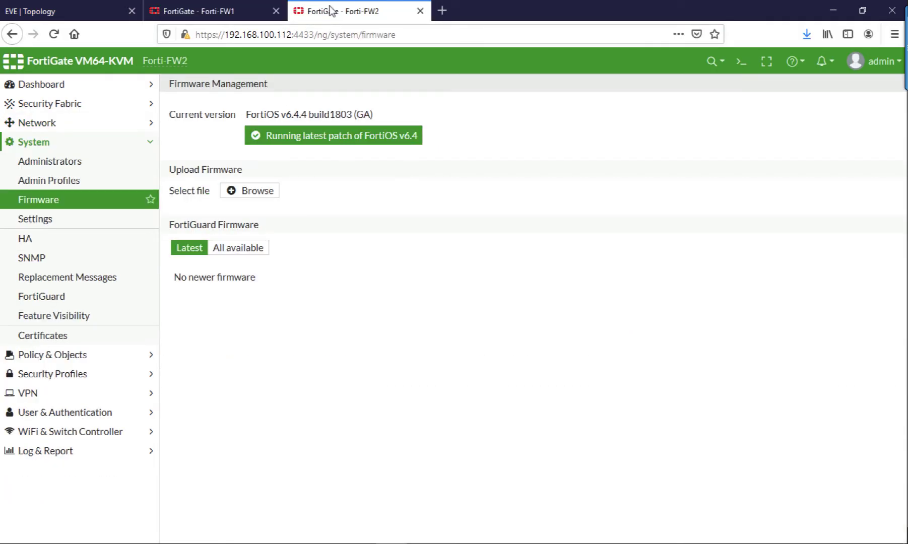
click(25, 87)
click(31, 108)
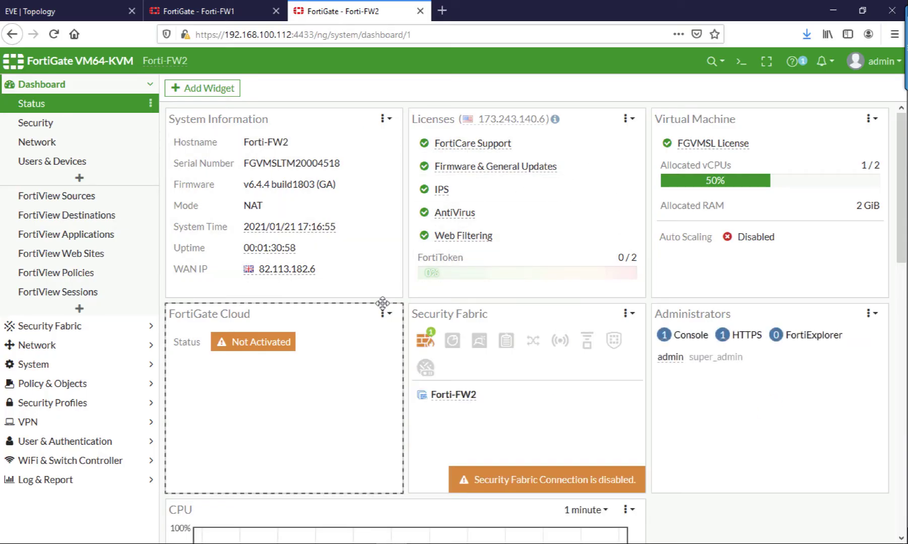
click(247, 6)
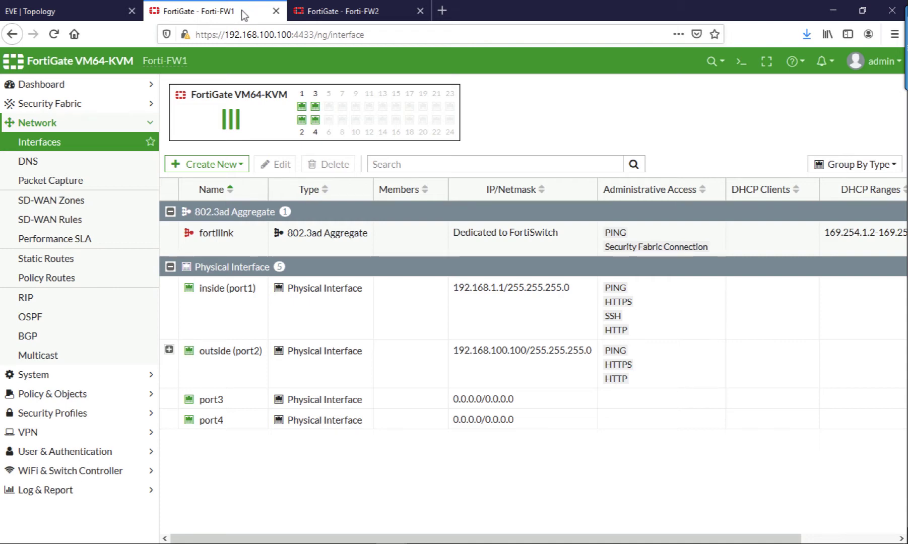
In Forti-FW1's System > HA, choose Active-Passive mode with device priority 200
click(25, 375)
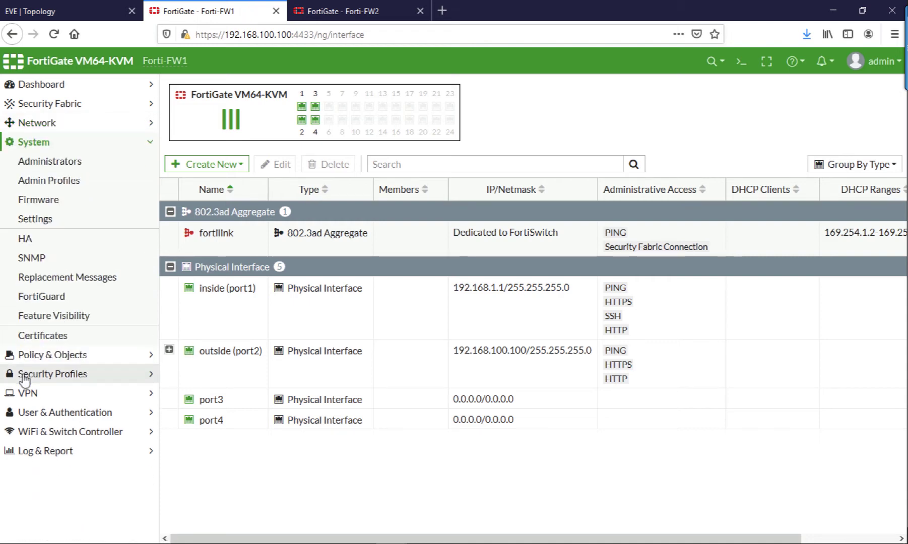
click(29, 241)
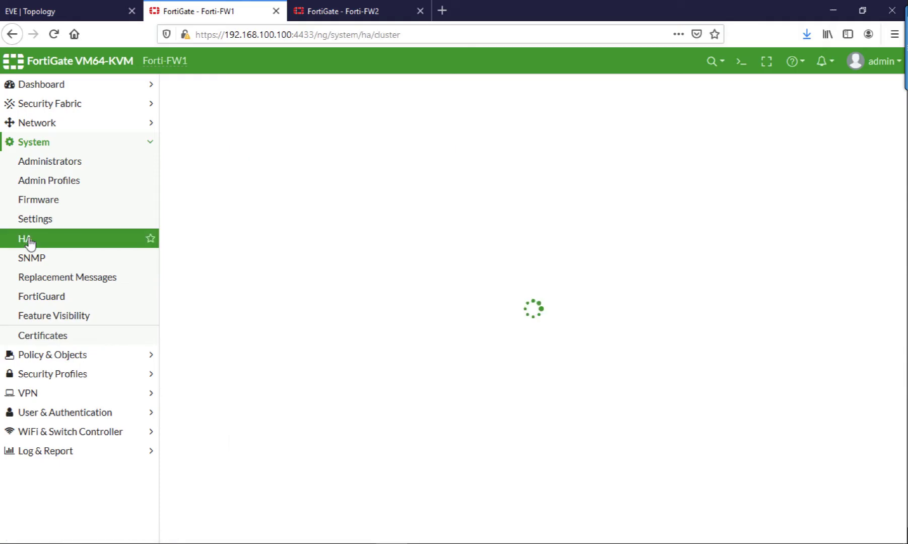
click(285, 116)
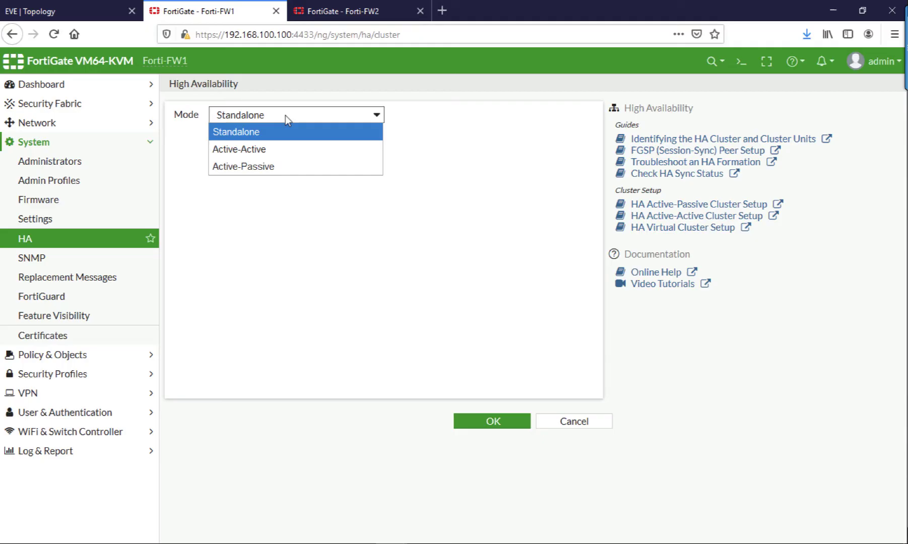
click(273, 169)
click(209, 132)
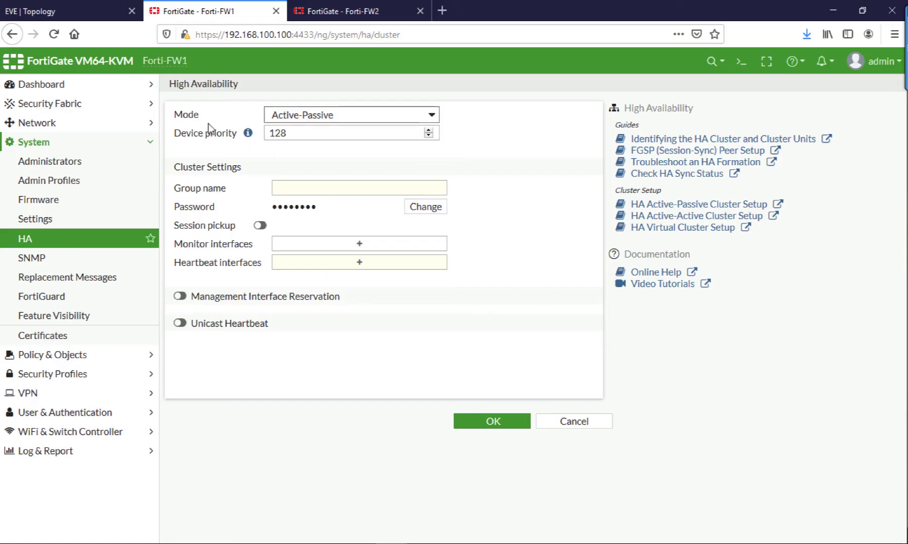
click(257, 134)
text(200)
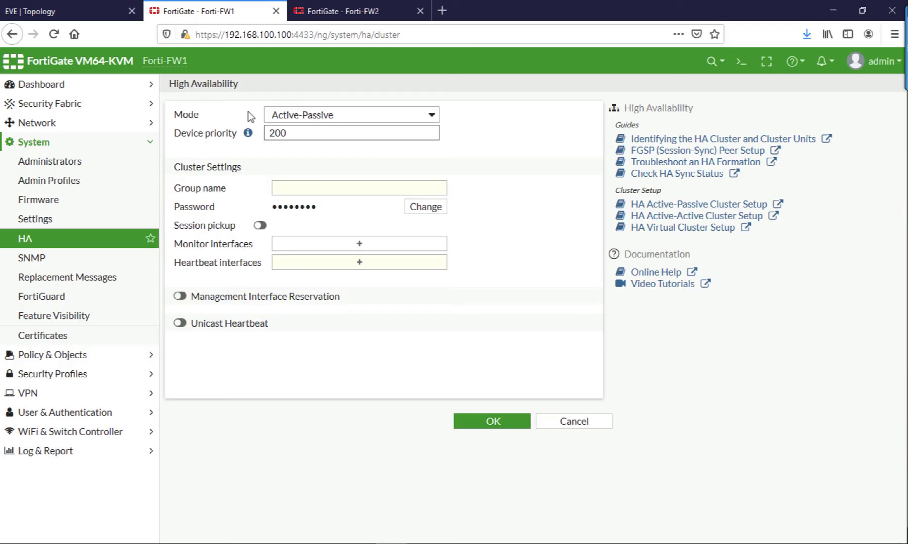
Set group name HA-GROUP, a new cluster password, session pickup, and heartbeat interfaces port3 and port4
click(279, 187)
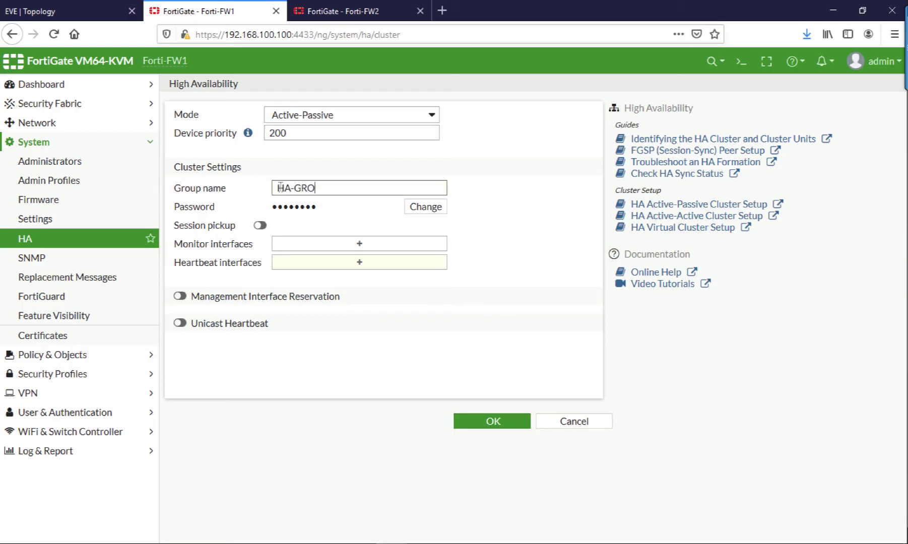
click(409, 208)
click(309, 205)
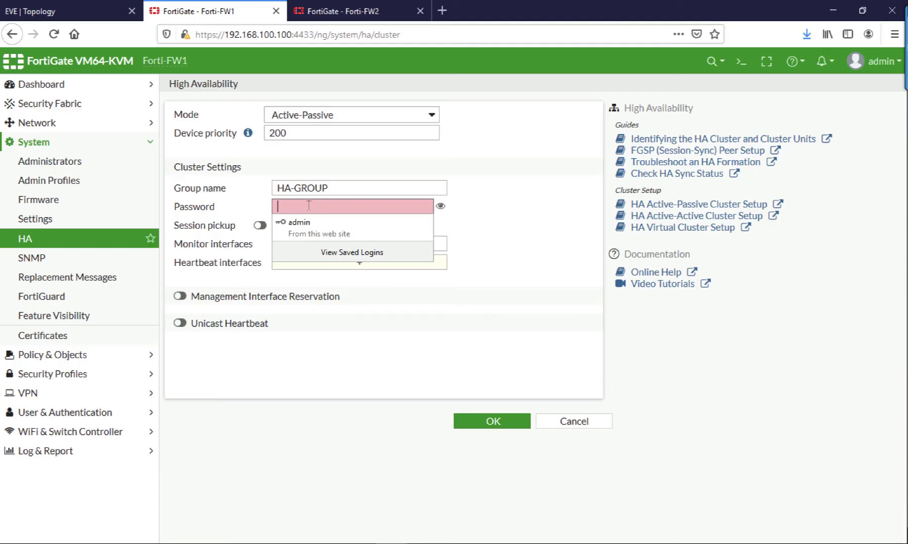
text(a)
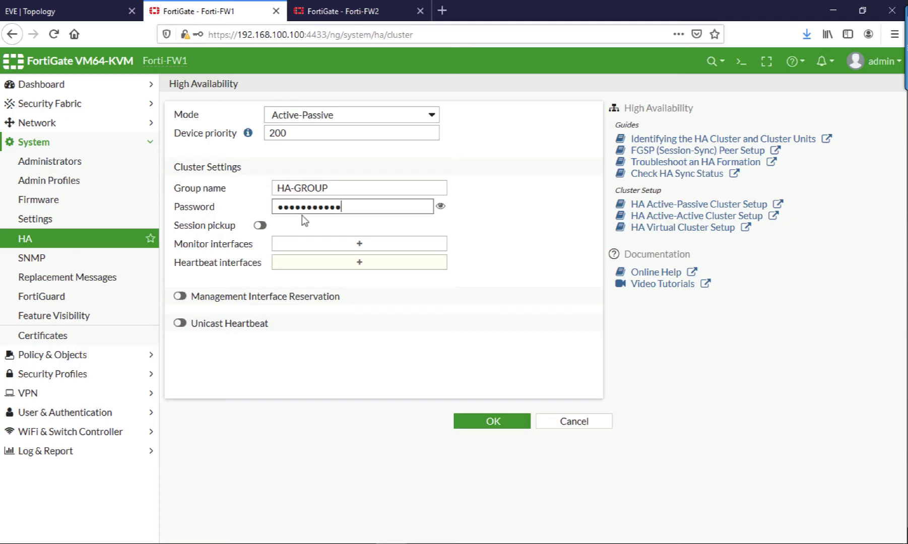
click(260, 225)
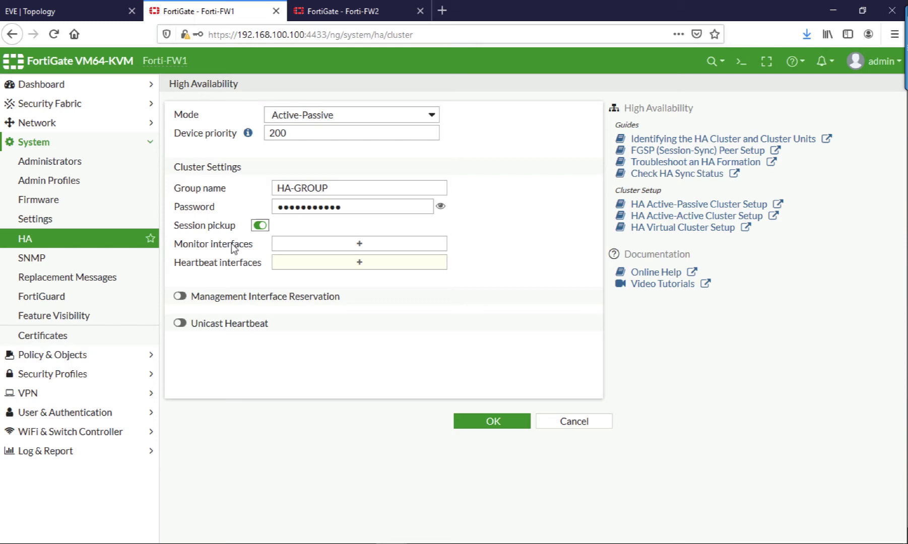
click(327, 263)
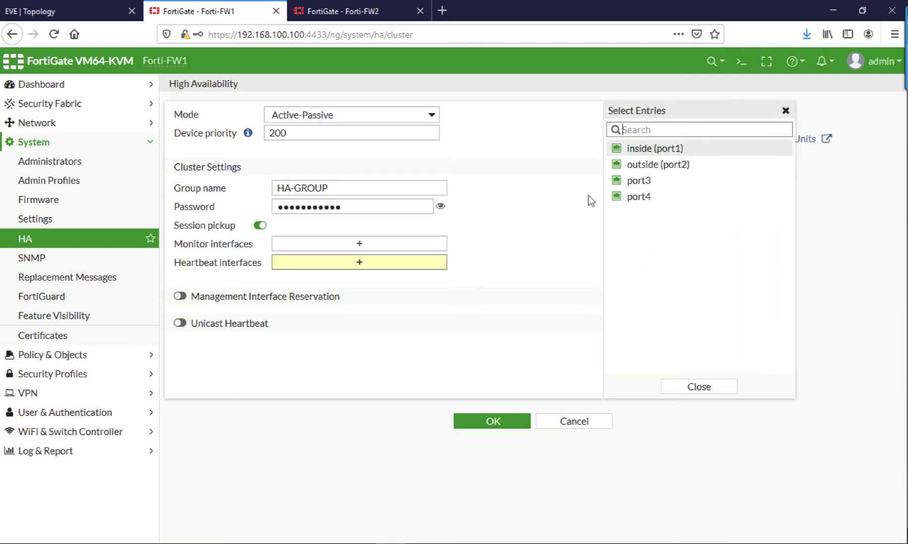
click(624, 187)
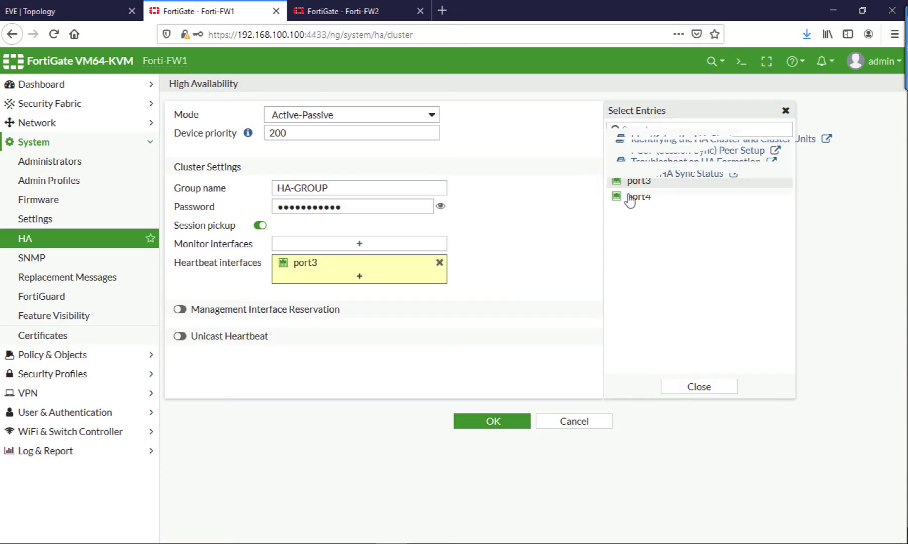
click(628, 198)
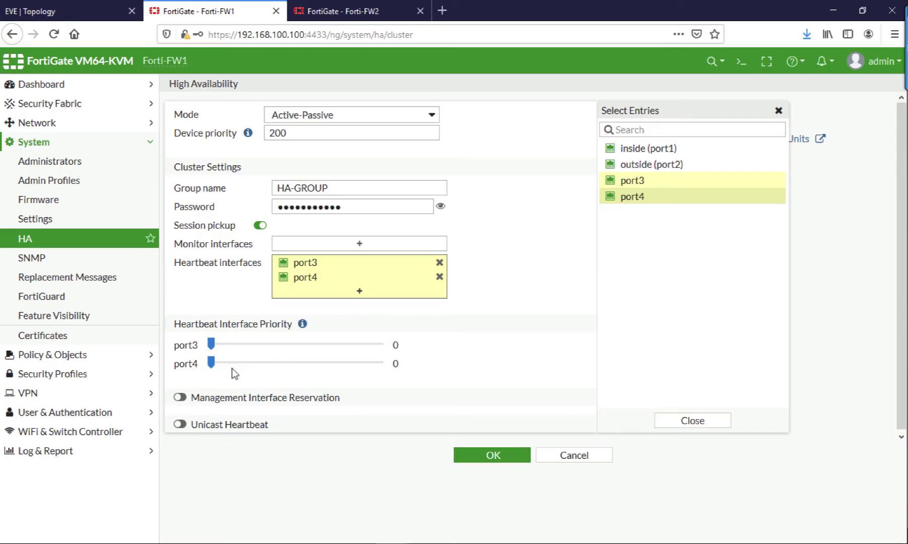
Apply Forti-FW1's HA configuration so it shows Primary Synchronized, then move to Forti-FW2's dashboard
click(479, 456)
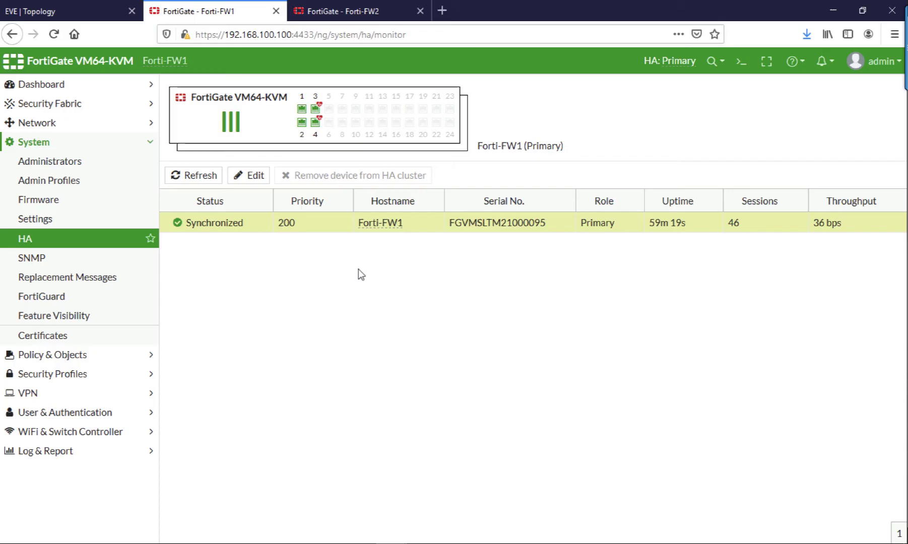
click(335, 13)
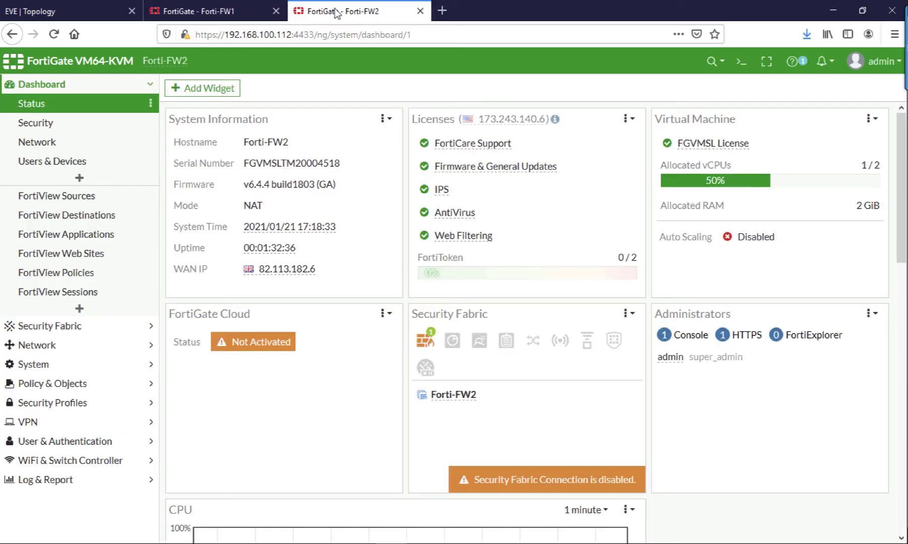
In Forti-FW2's System > HA, choose Active-Passive mode with device priority 100
click(79, 364)
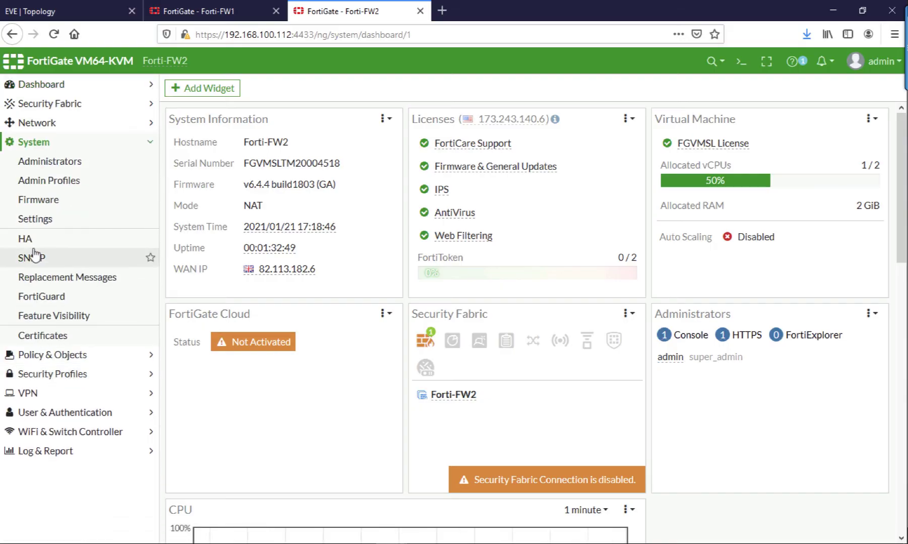
click(28, 240)
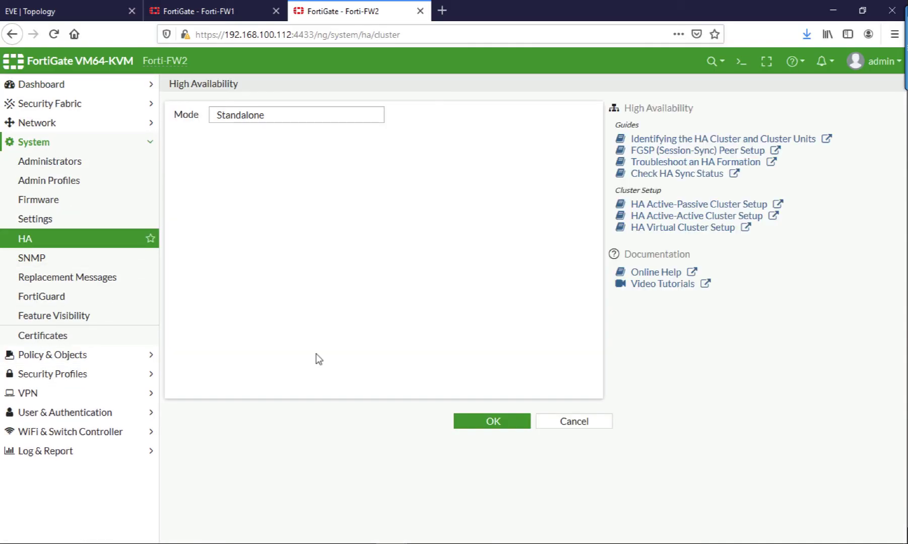
click(283, 113)
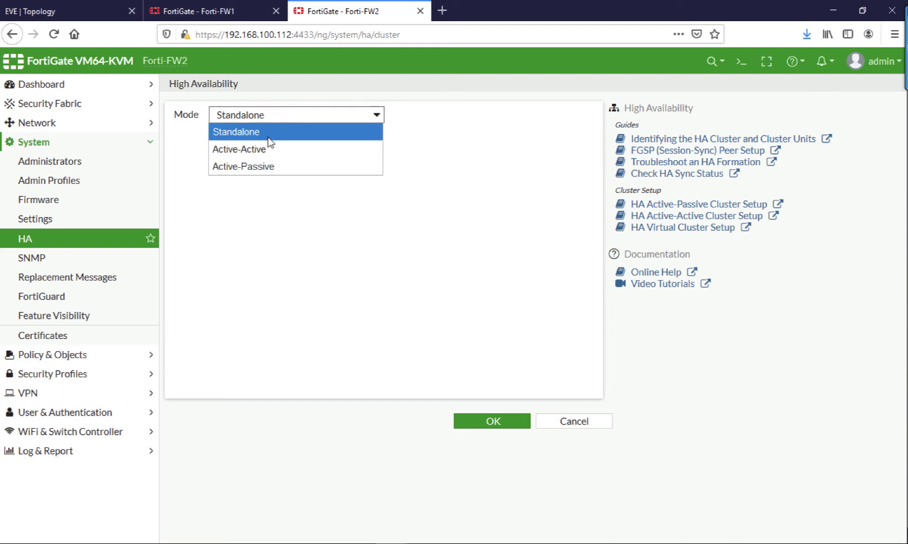
click(260, 166)
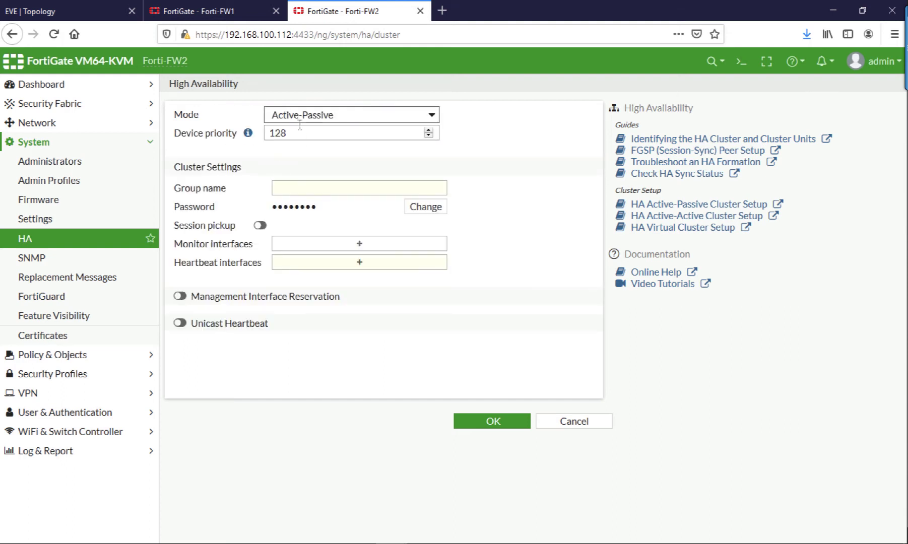
double_click(284, 133)
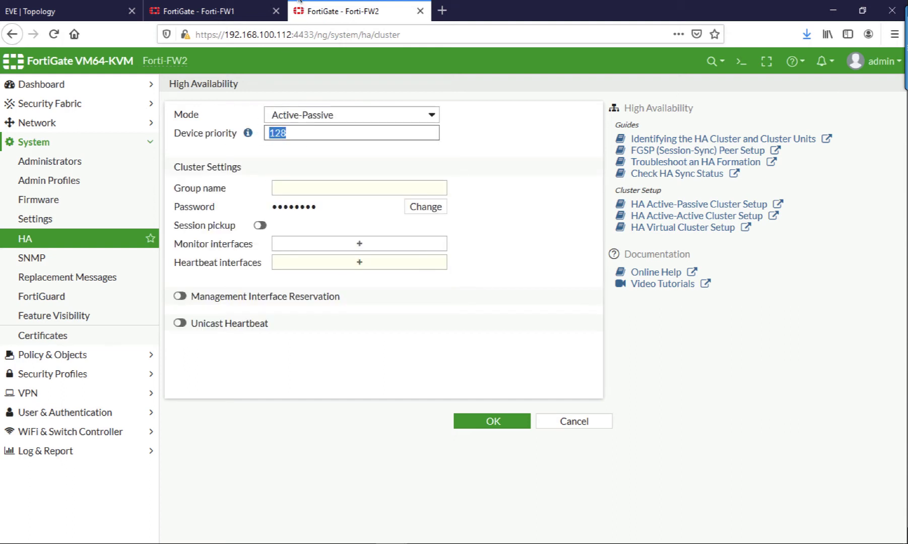
text(100)
Set group HA-GROUP, the cluster password, session pickup, port3 and port4 heartbeats, and apply
click(286, 192)
text(H)
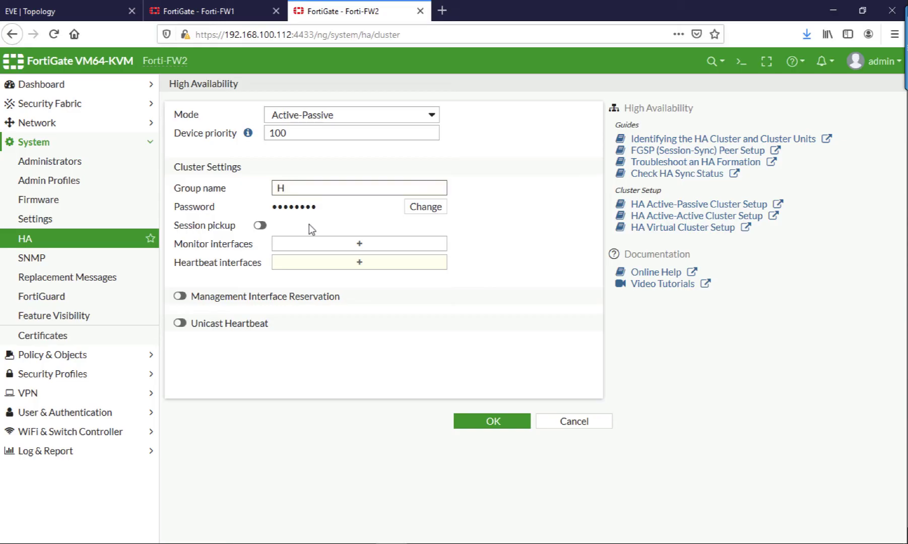
text(A-GROUP)
click(414, 208)
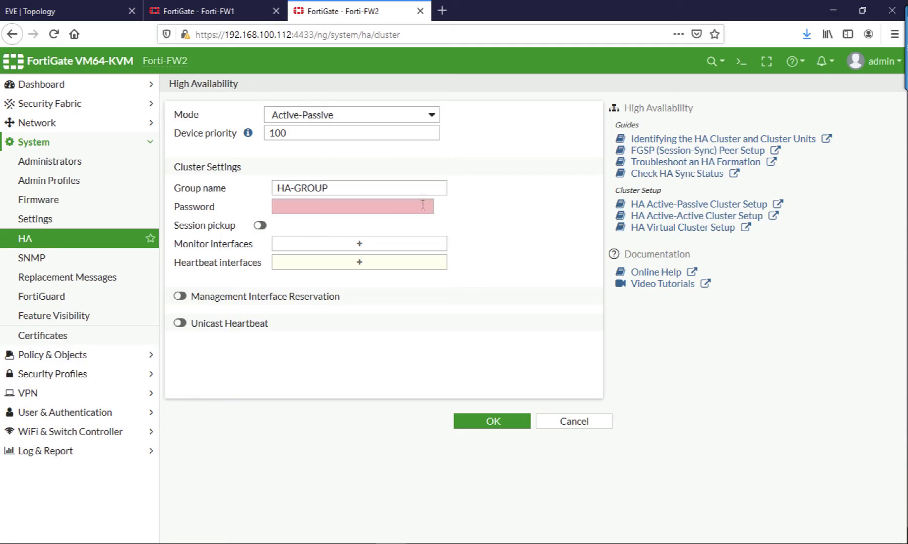
click(284, 204)
text(fo)
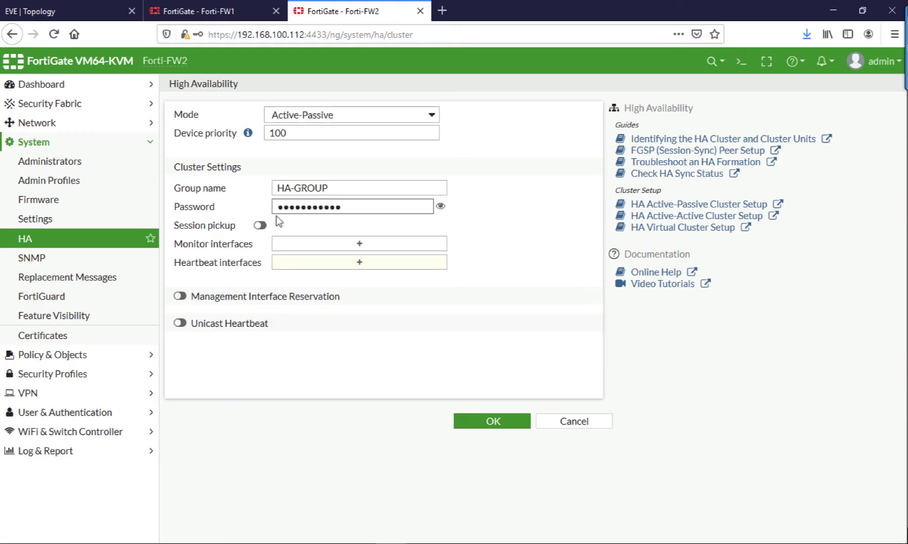
click(260, 225)
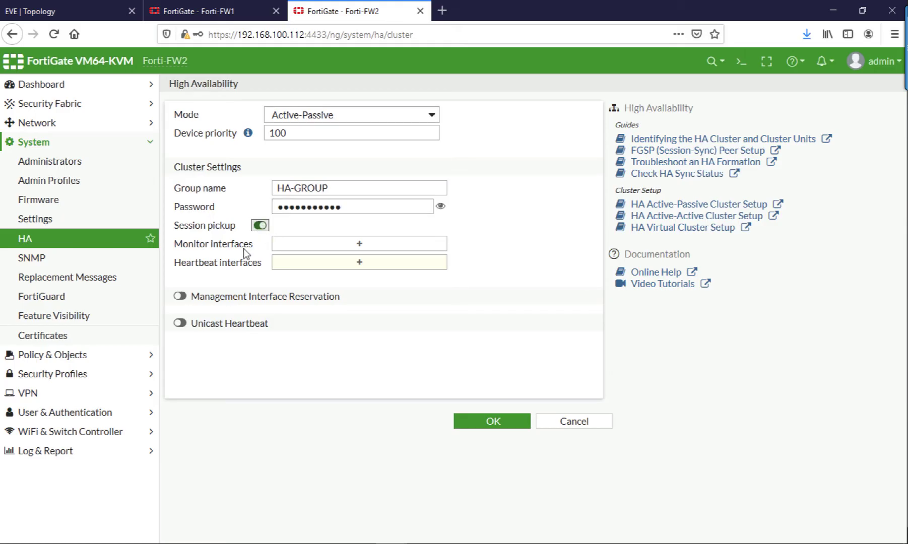
click(308, 263)
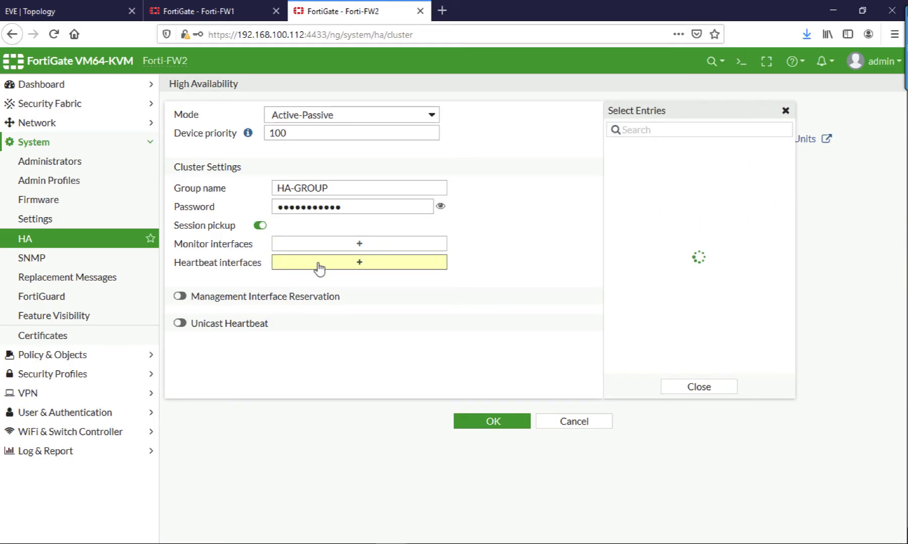
click(632, 181)
click(631, 197)
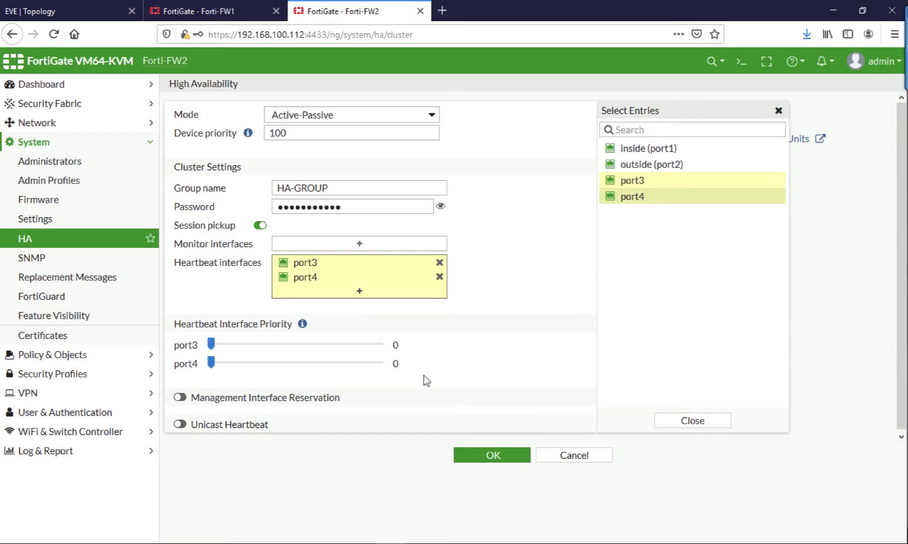
click(478, 456)
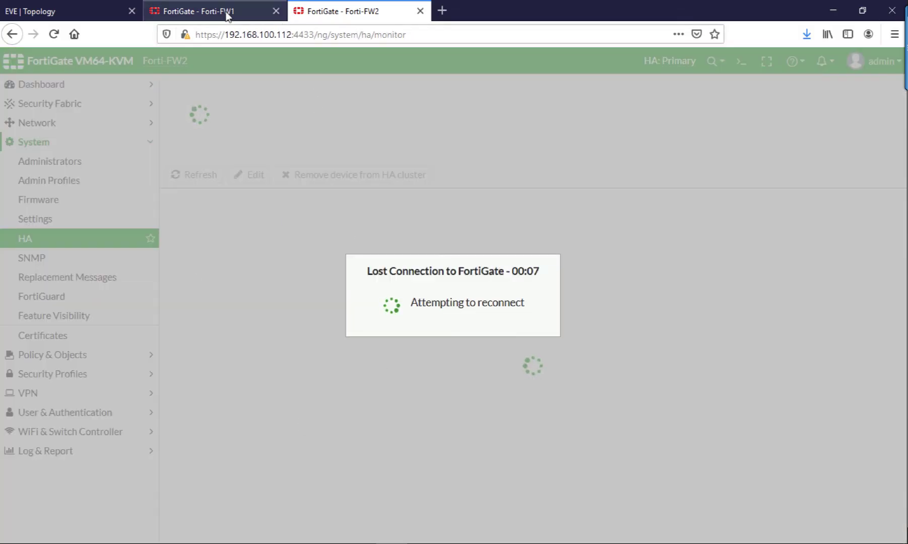
Refresh Forti-FW1's HA page until Forti-FW1 Primary and Forti-FW2 Secondary both show Synchronized
click(227, 14)
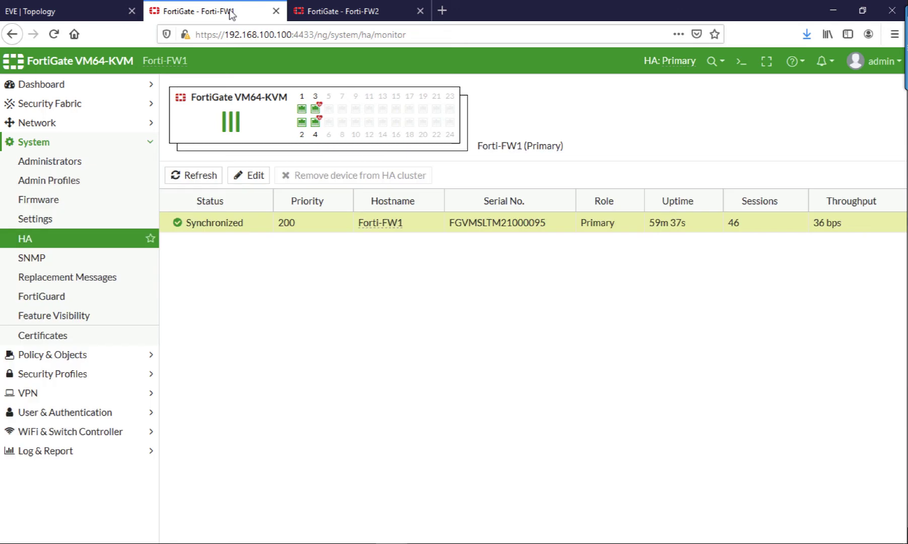
click(194, 174)
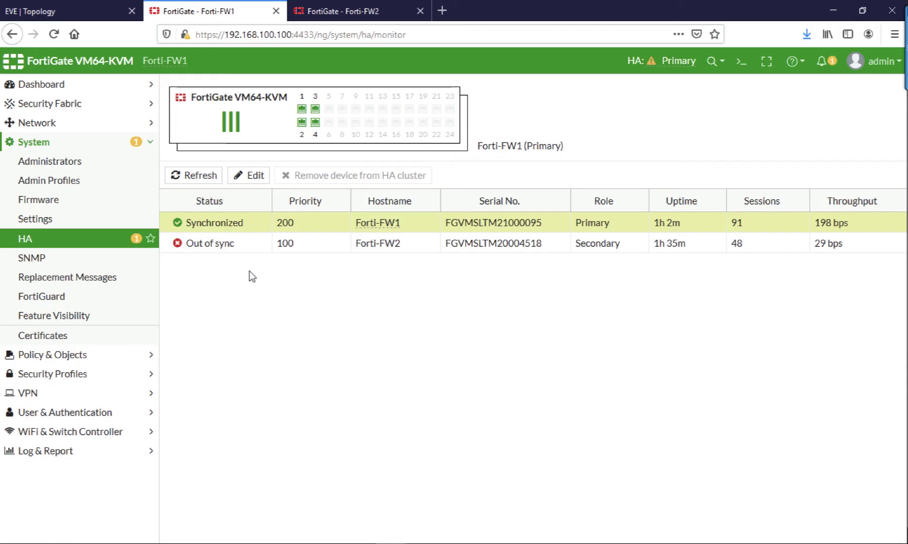
click(53, 34)
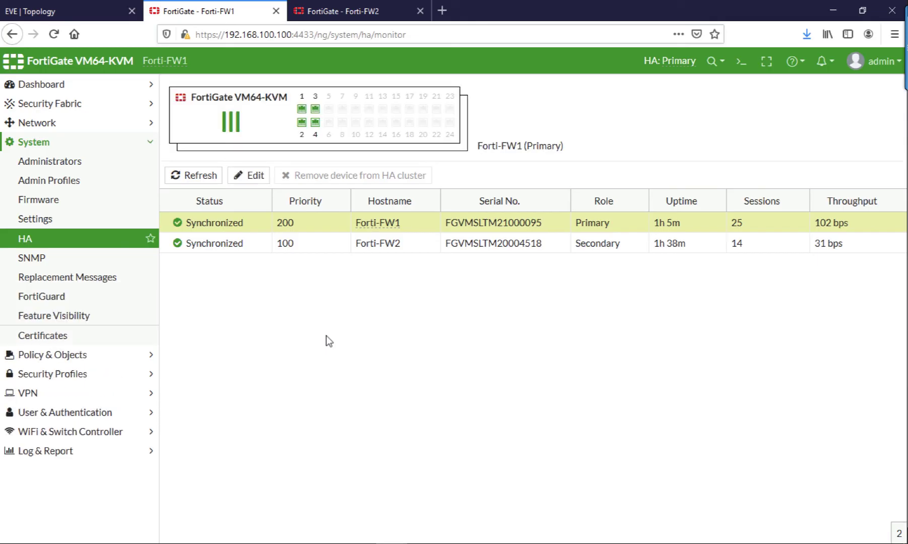
click(217, 176)
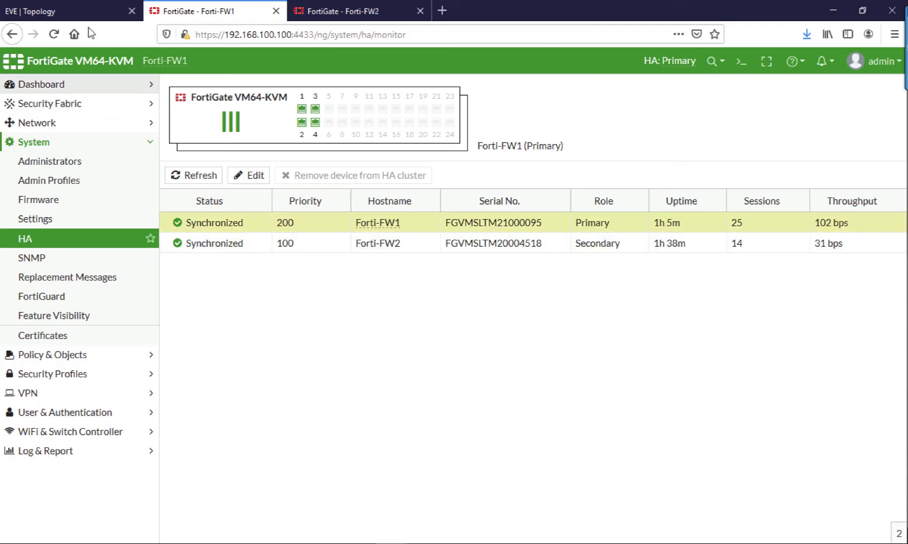
click(82, 11)
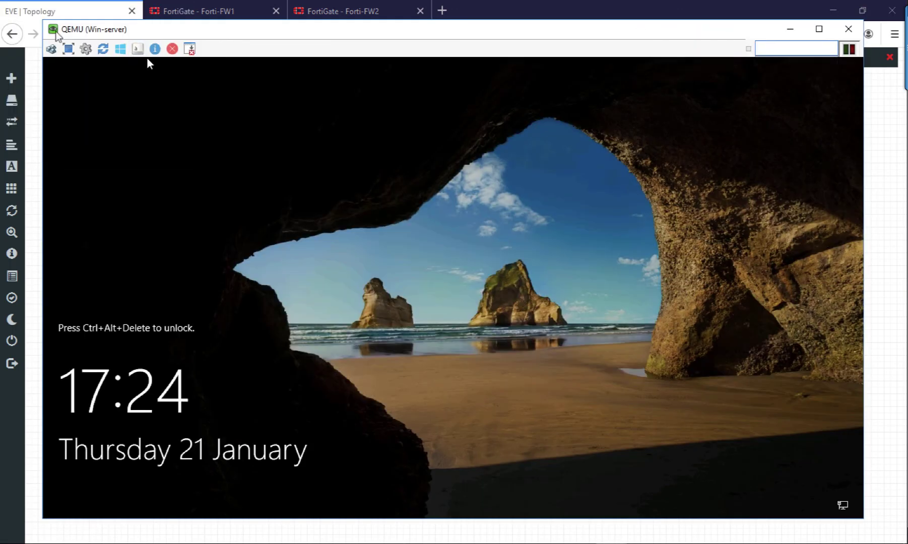
Log in to the Win-server console as Administrator with its password
click(51, 48)
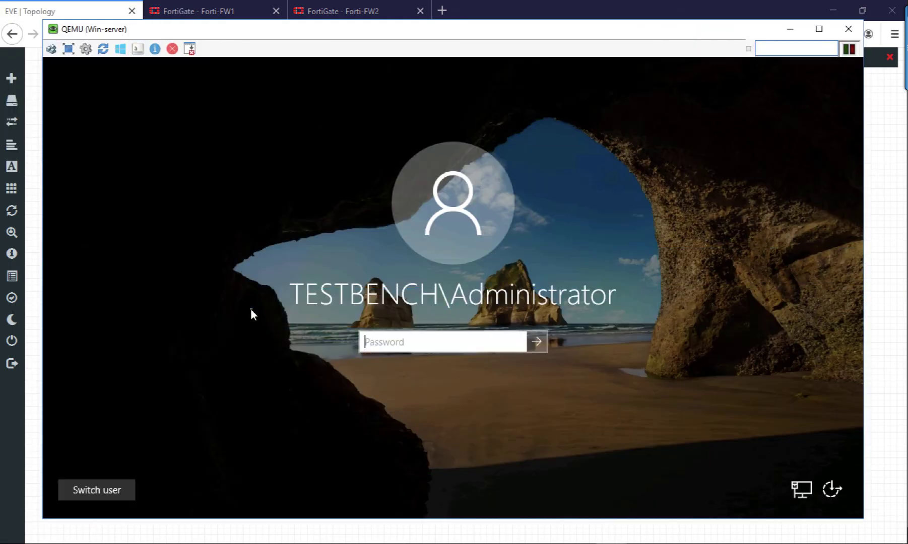
text(********)
key(Return)
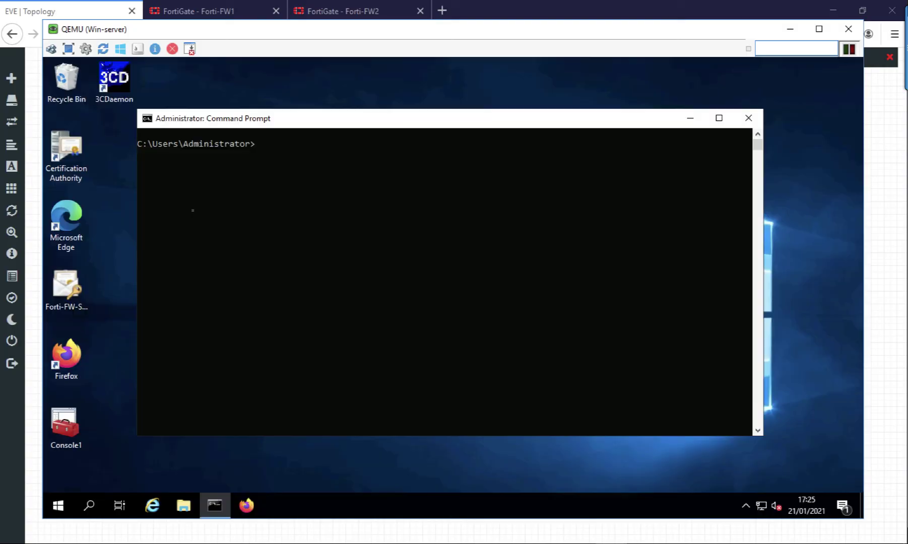
Run a continuous 'ping 8.8.8.8 -t' in Command Prompt and keep the console beside the topology
click(292, 244)
text(ping 8.8.8.8 -t)
key(Return)
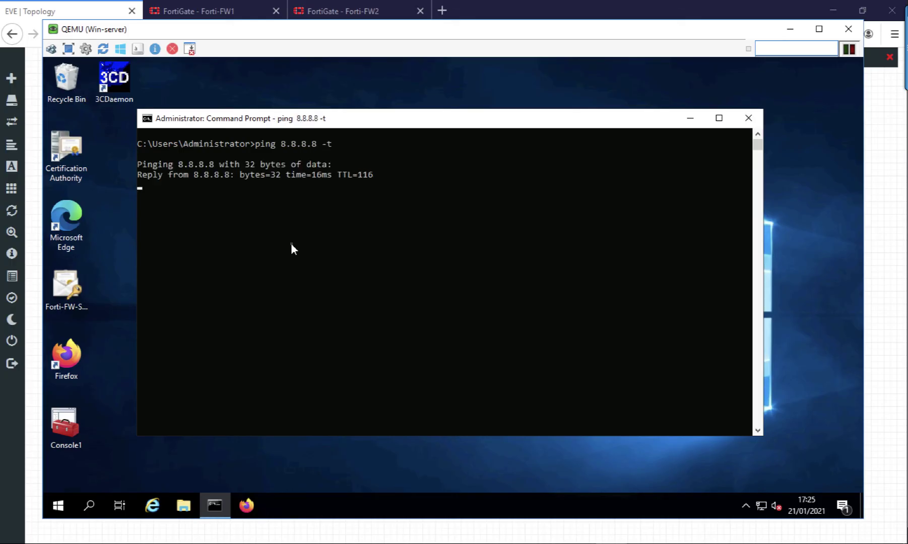
drag(173, 32, 349, 51)
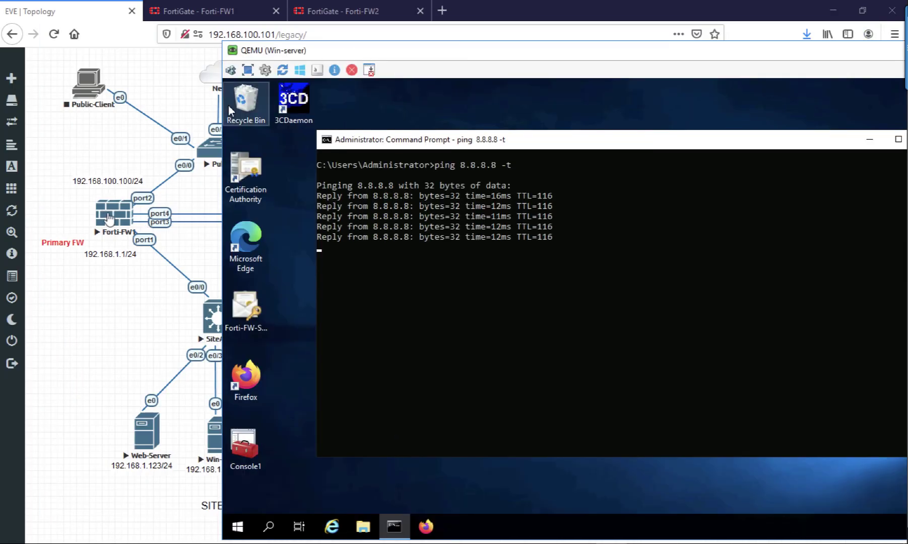
Stop Forti-FW1 in EVE-NG and watch the ping survive failover with a single timeout
right_click(108, 218)
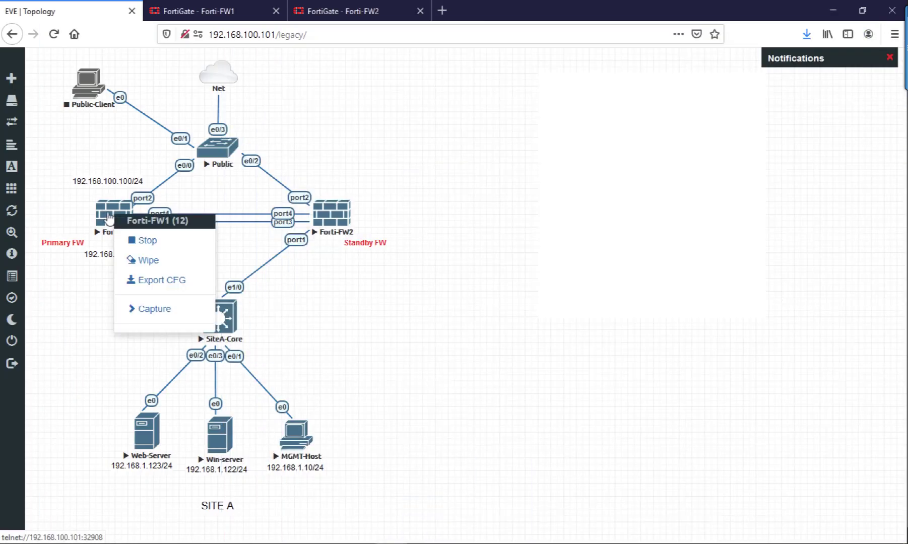
click(137, 240)
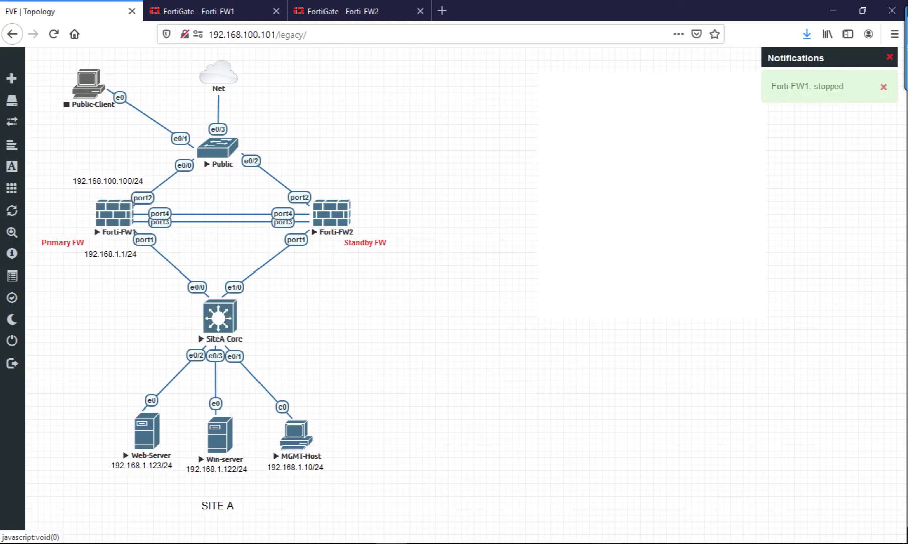
click(480, 499)
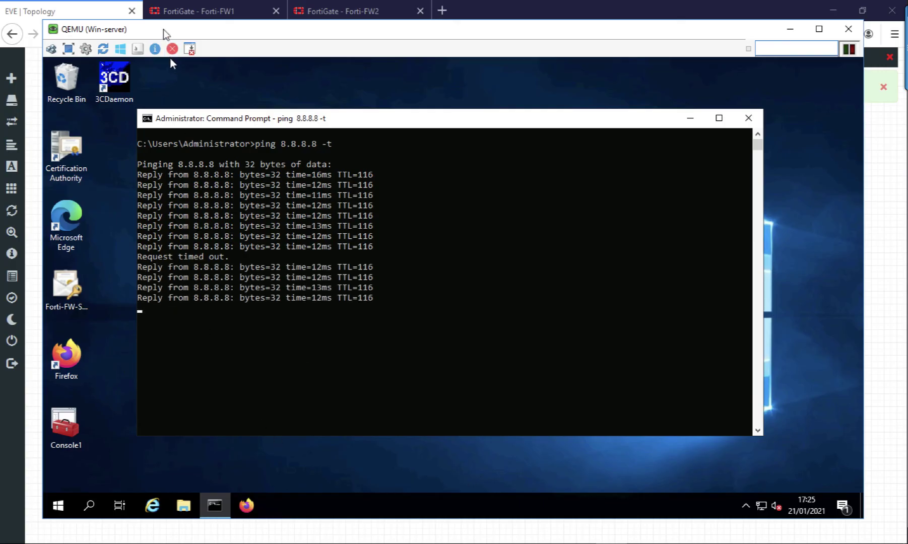
drag(167, 35, 287, 58)
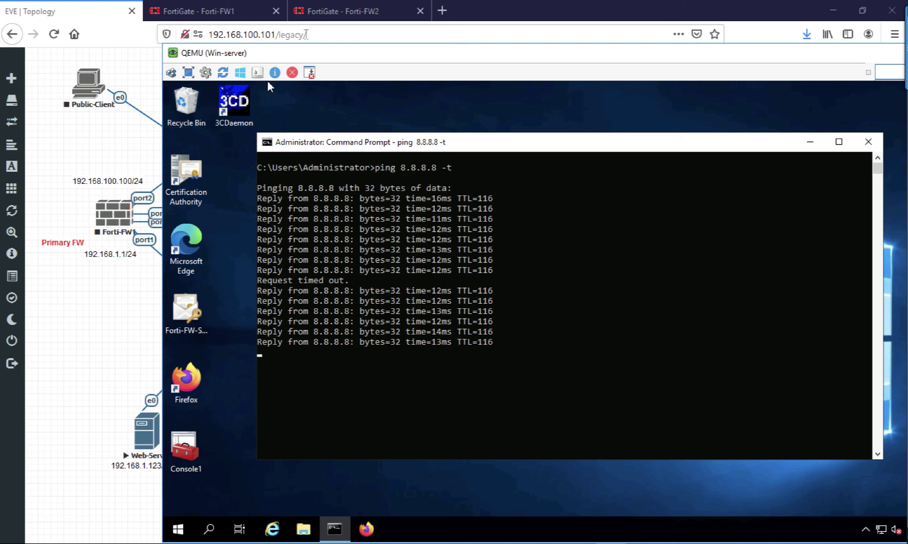
drag(326, 60, 257, 277)
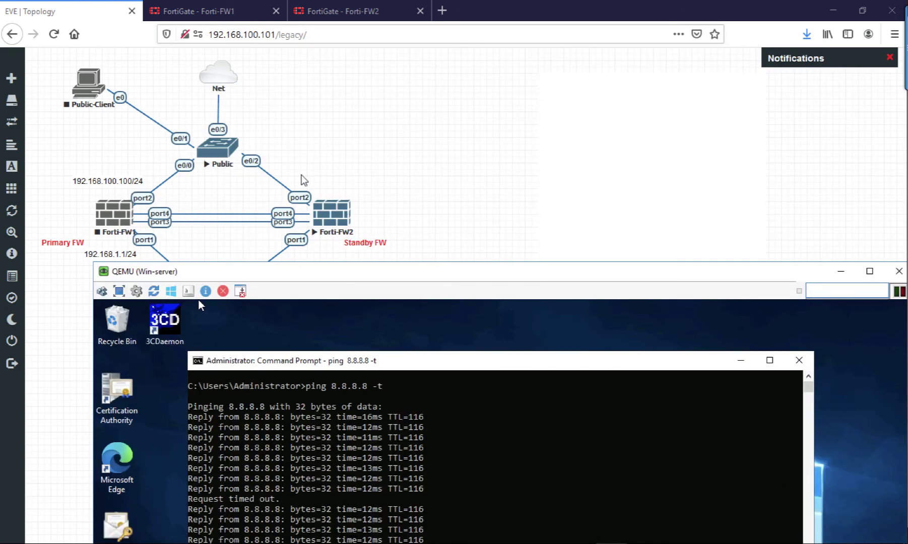
drag(340, 271, 290, 109)
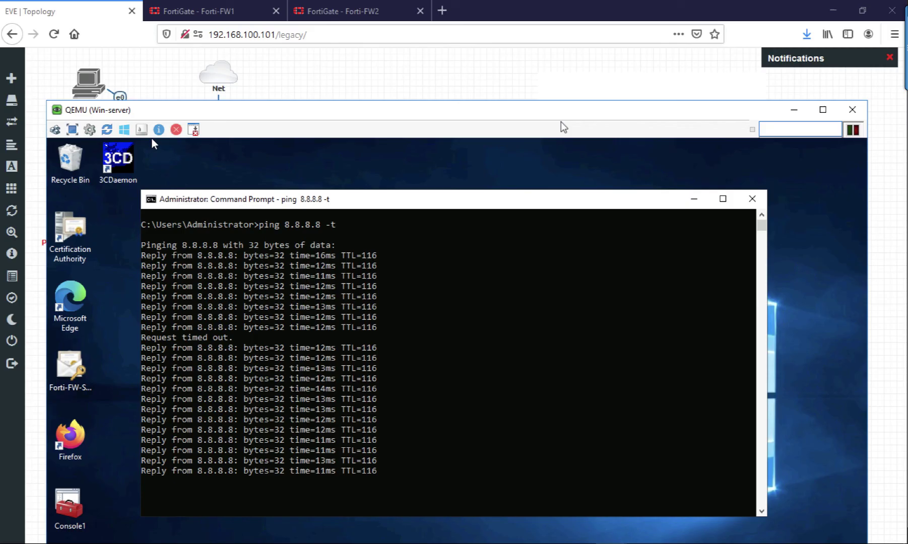
Close the Win-server console and start Forti-FW1 again
click(852, 112)
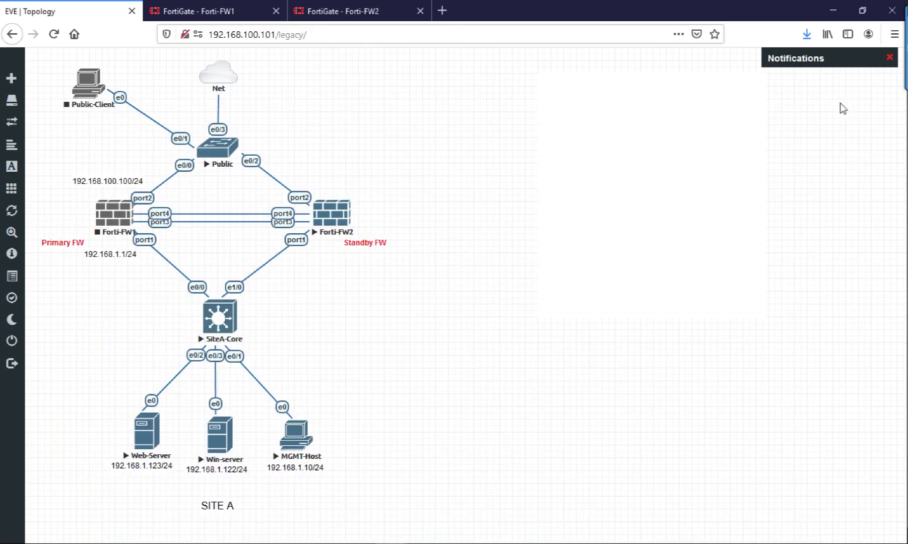
right_click(117, 217)
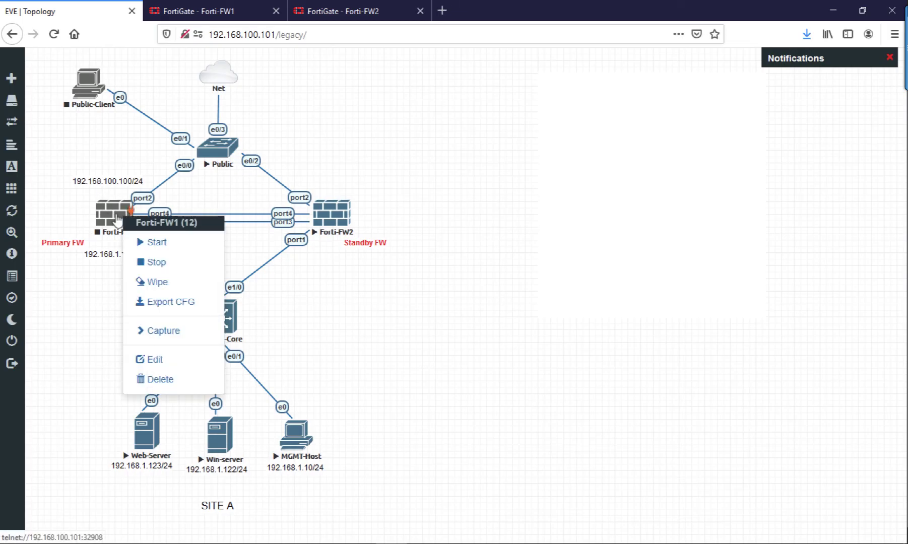
click(155, 243)
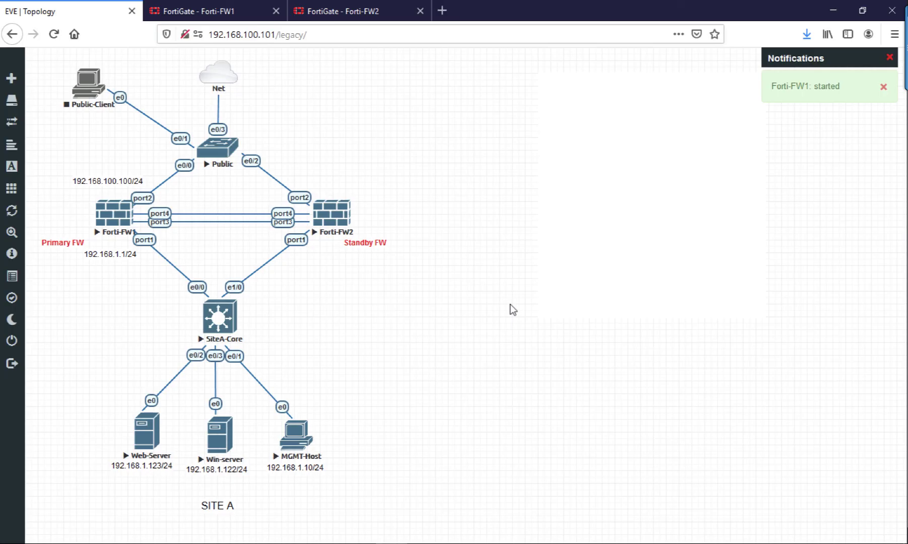
mouse_move(429, 6)
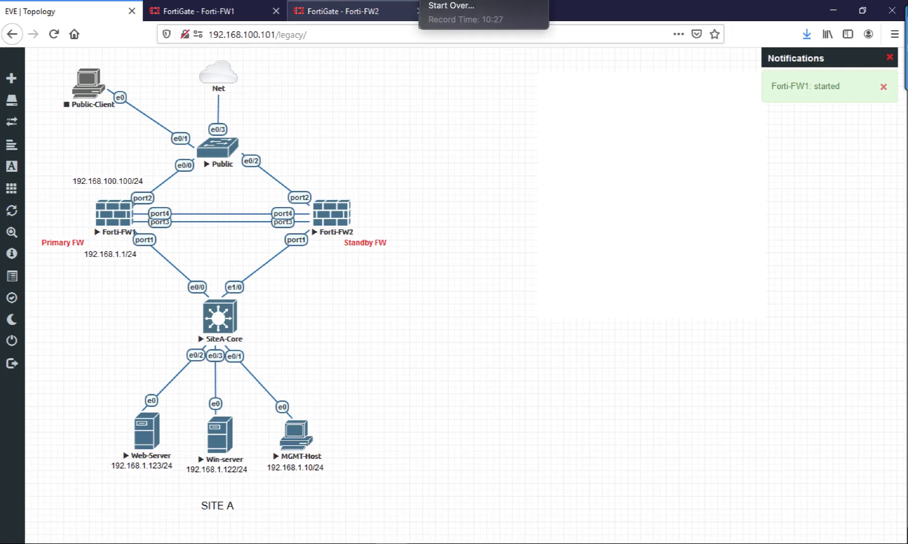